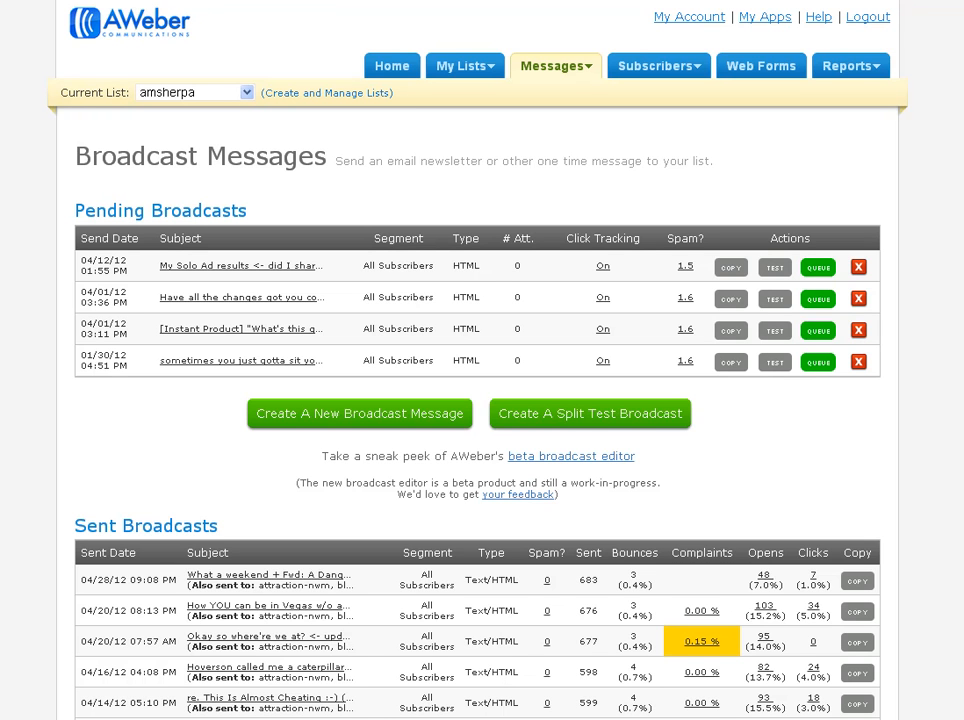
left_click(247, 93)
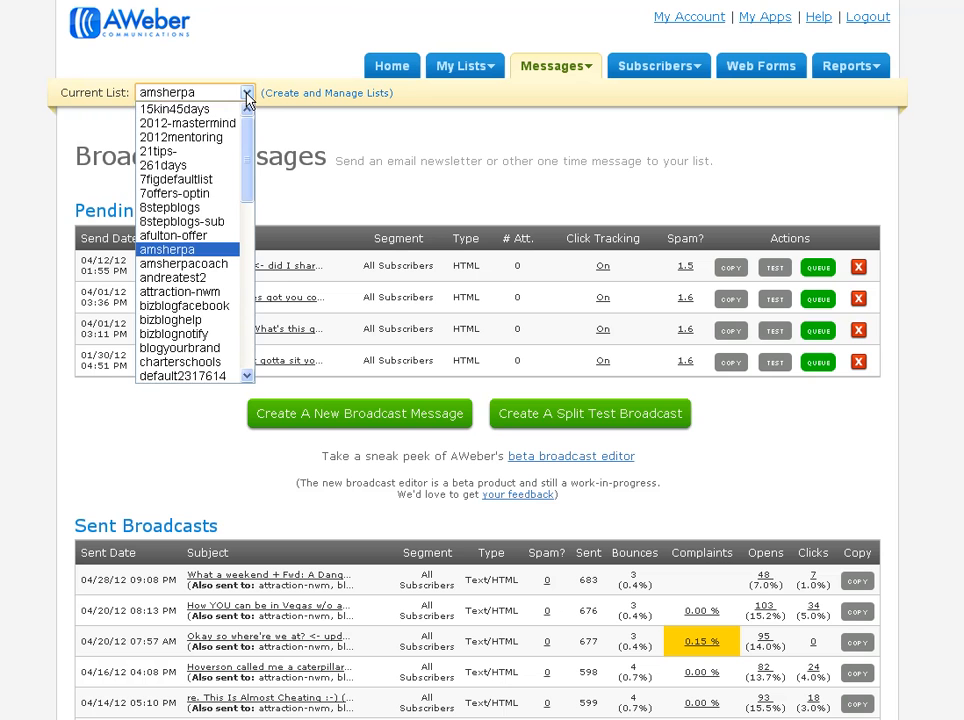
left_click(247, 93)
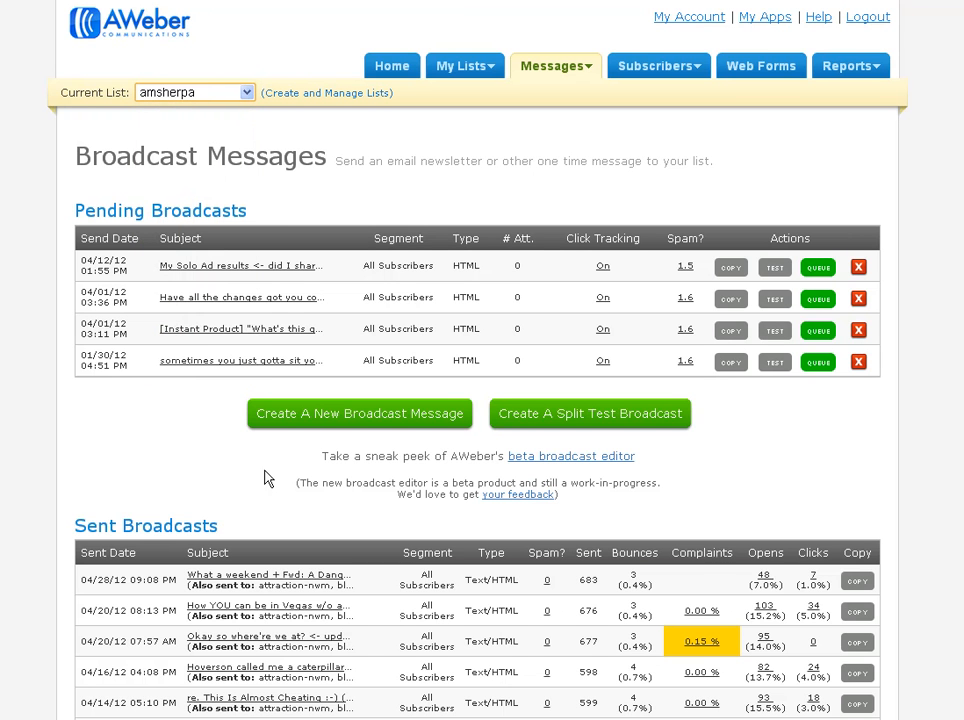
scroll(183, 552, "down", 5)
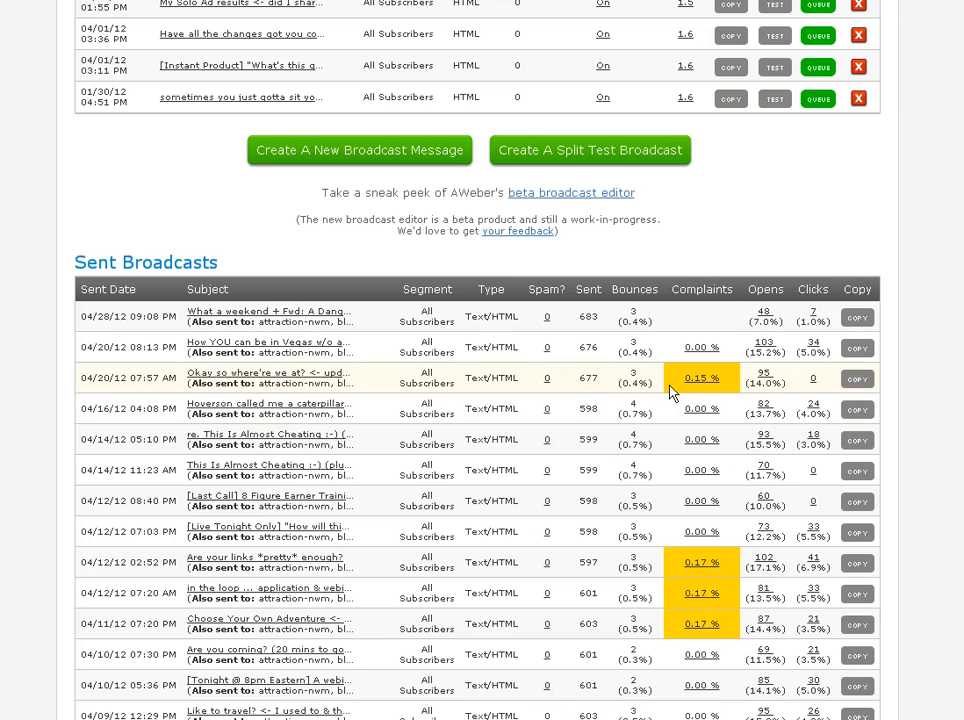
scroll(790, 602, "up", 5)
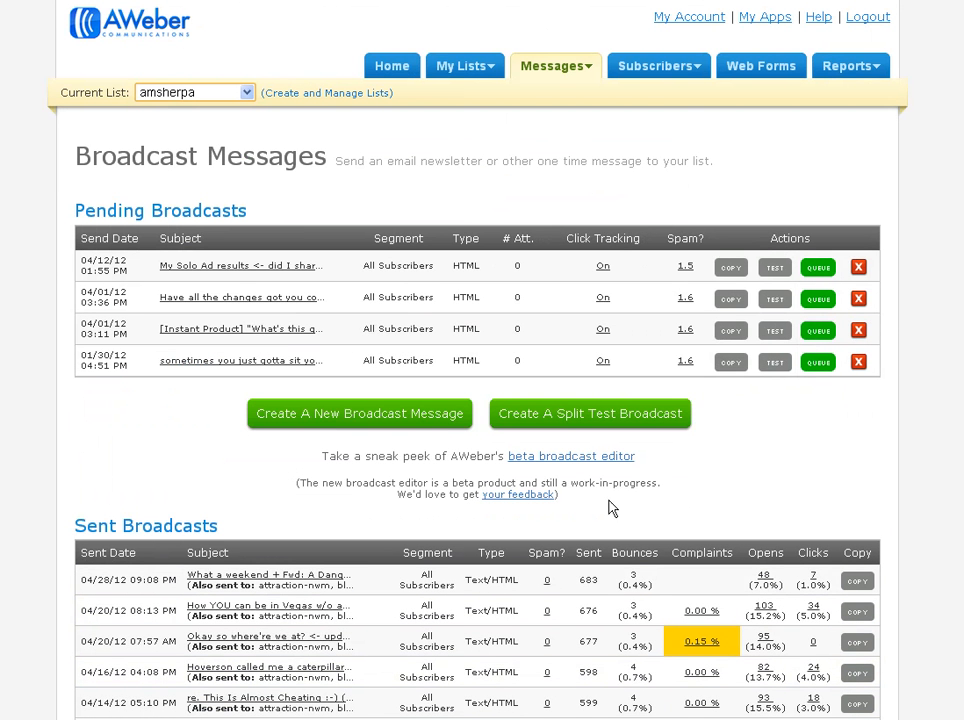
Create a new broadcast message and paste the full text of the Notepad file FundedProposal-Emails-Day1 into its HTML message.
left_click(330, 420)
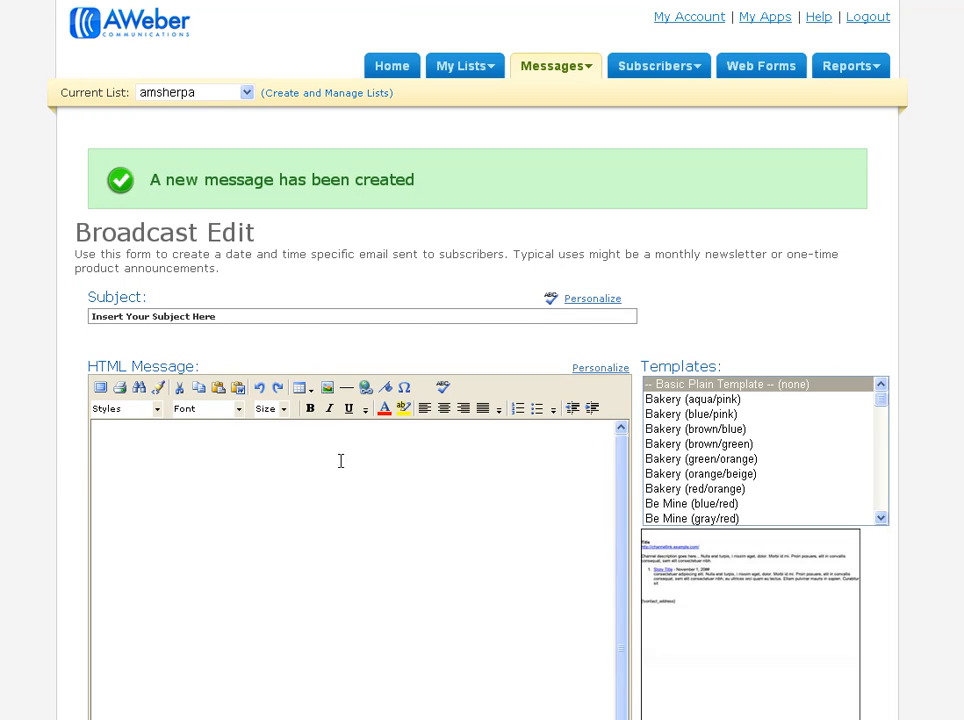
left_click(343, 473)
key("alt+Tab")
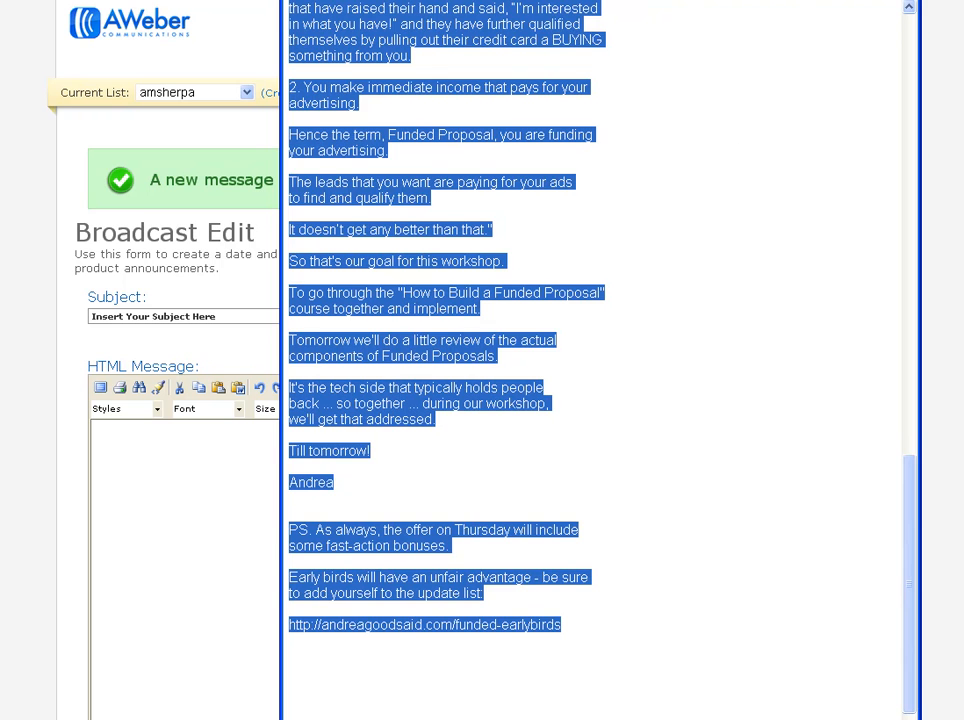
left_click_drag(664, 0, 667, 101)
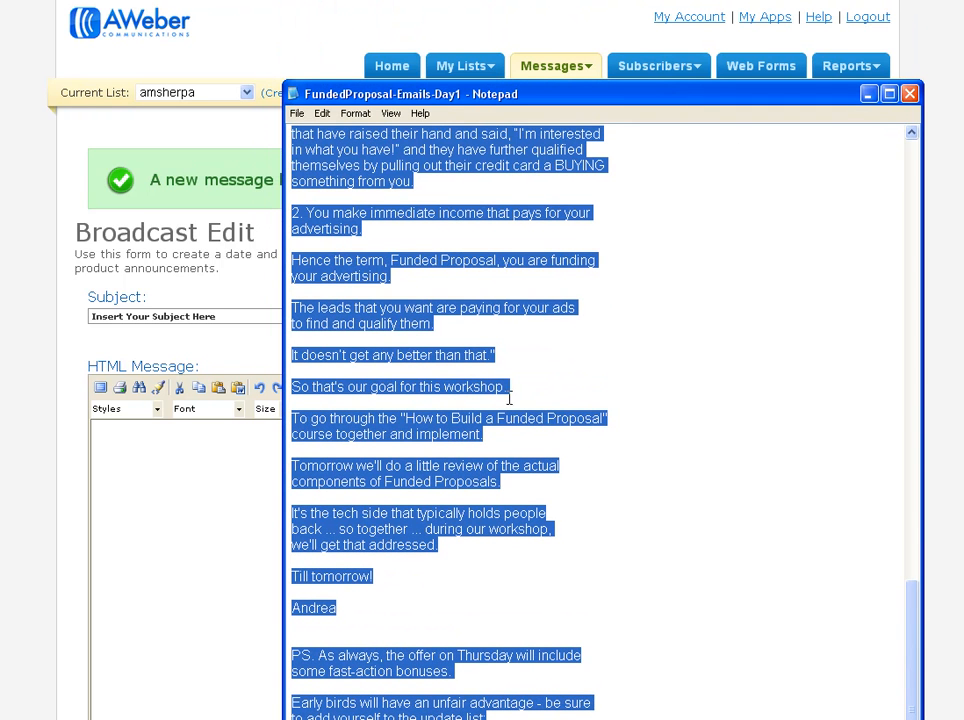
right_click(743, 349)
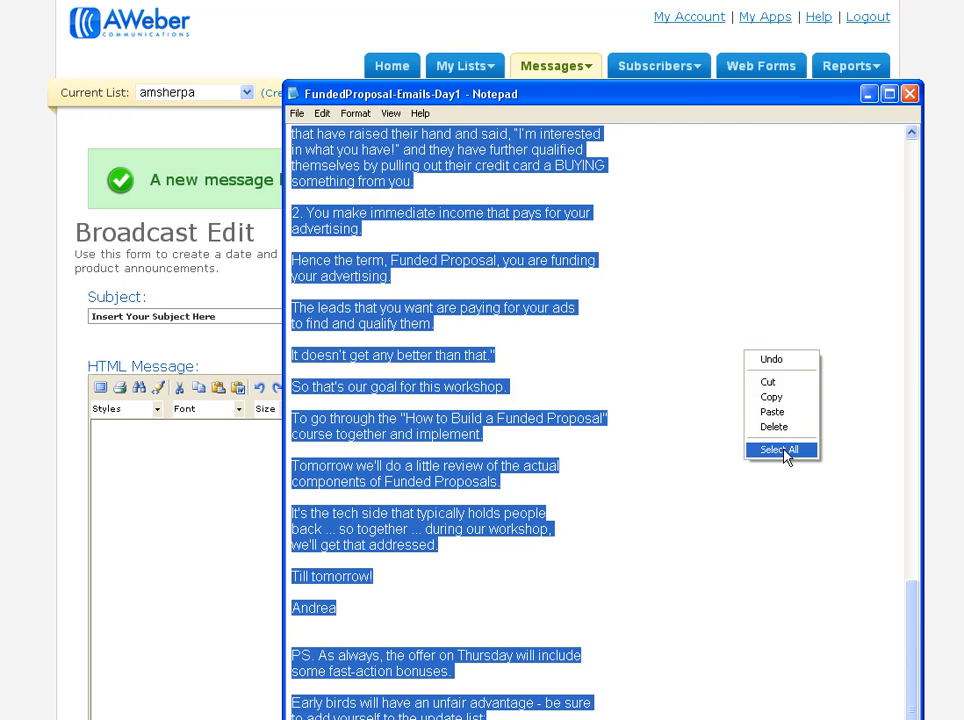
left_click(786, 456)
right_click(737, 392)
left_click(761, 438)
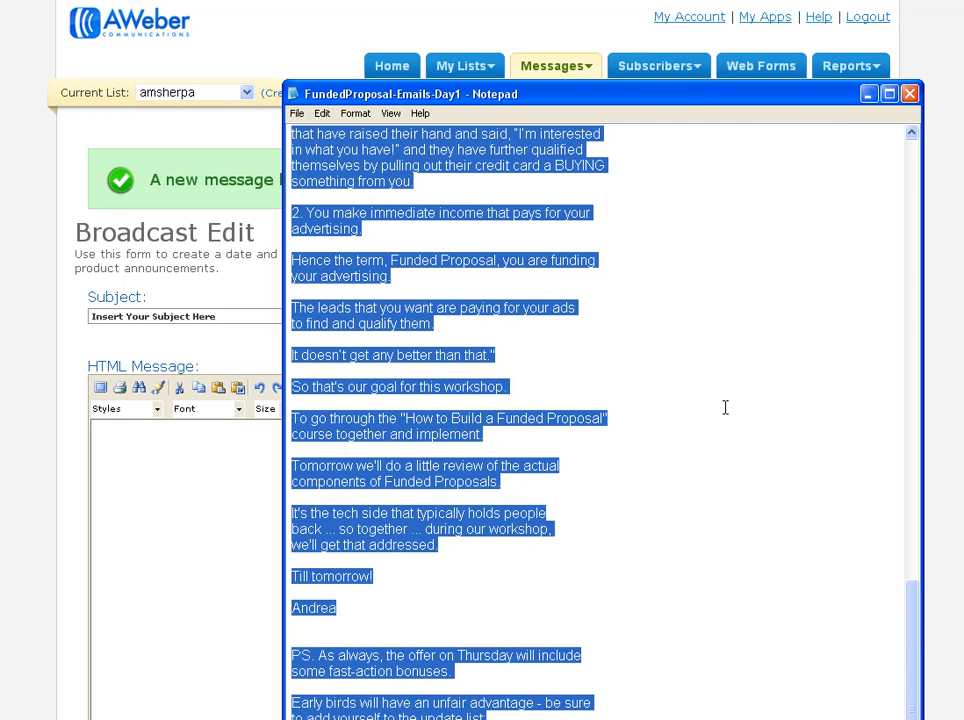
left_click(202, 458)
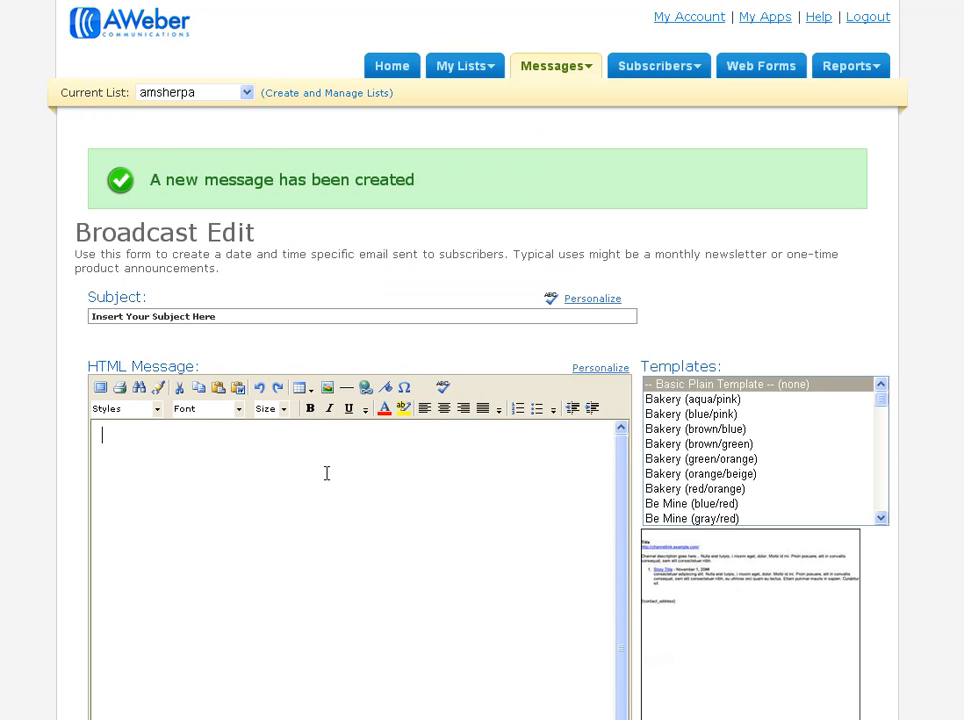
key("ctrl+v")
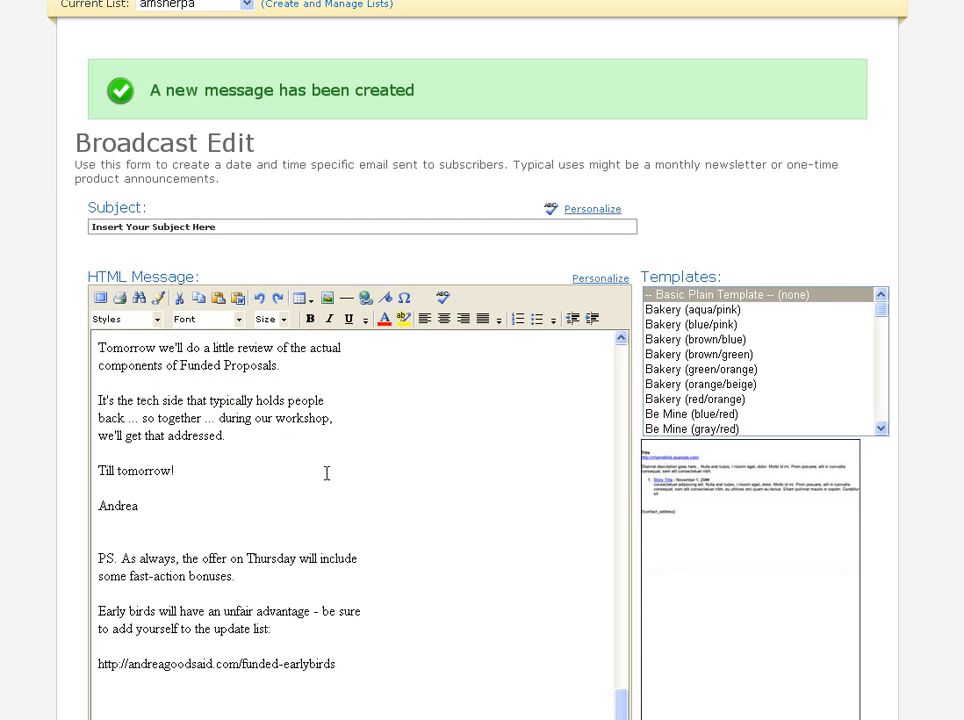
Delete the "Day 1" line and its surrounding blank lines from the start of the HTML message.
scroll(450, 577, "up", 4)
scroll(451, 577, "up", 6)
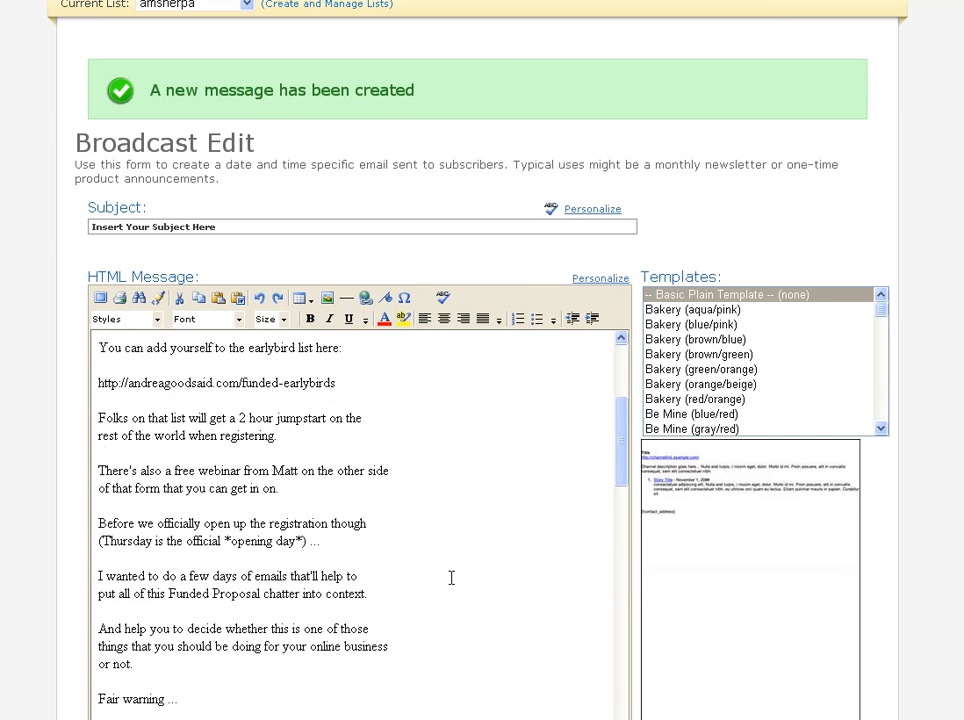
left_click_drag(133, 510, 91, 433)
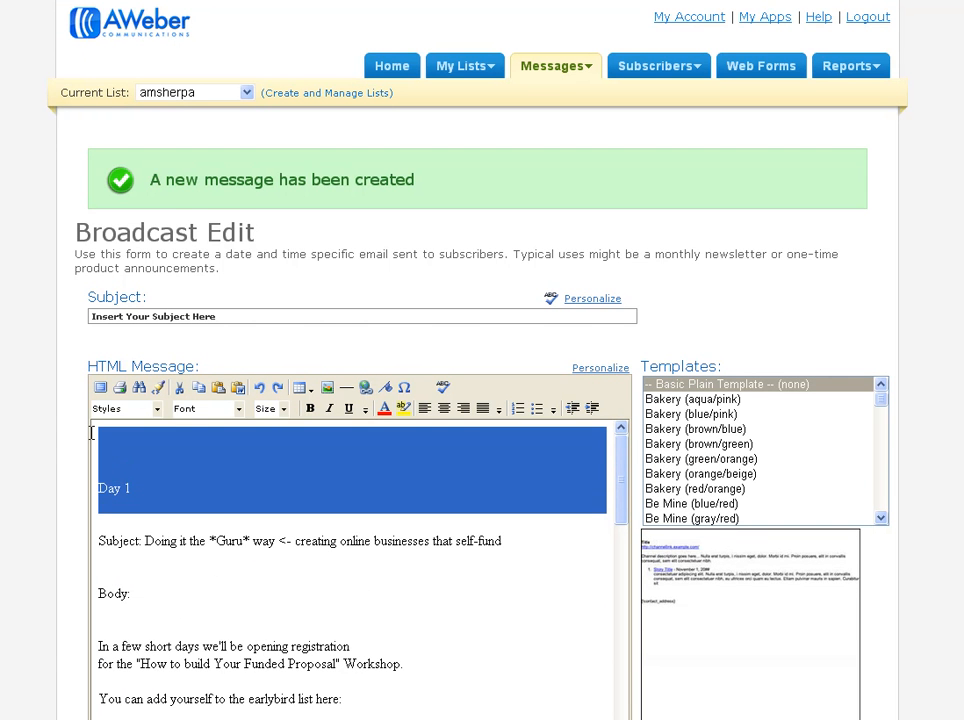
key("Delete")
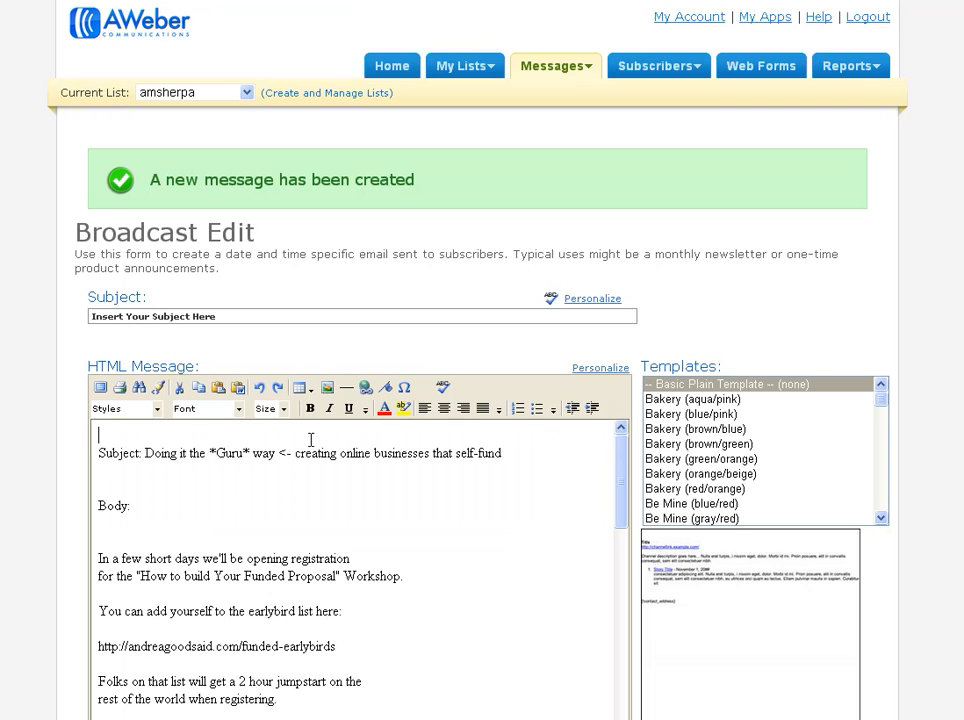
Move "Doing it the *Guru* way <- creating online businesses that self-fund" from the message body into the Subject field, replacing the placeholder.
left_click_drag(505, 453, 144, 453)
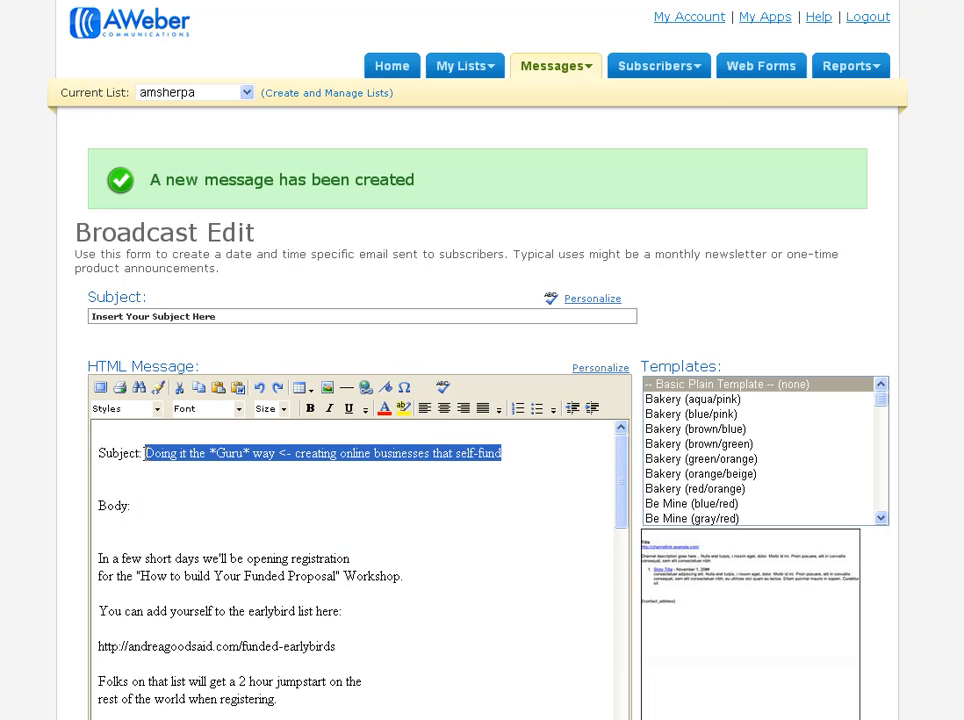
key("ctrl+x")
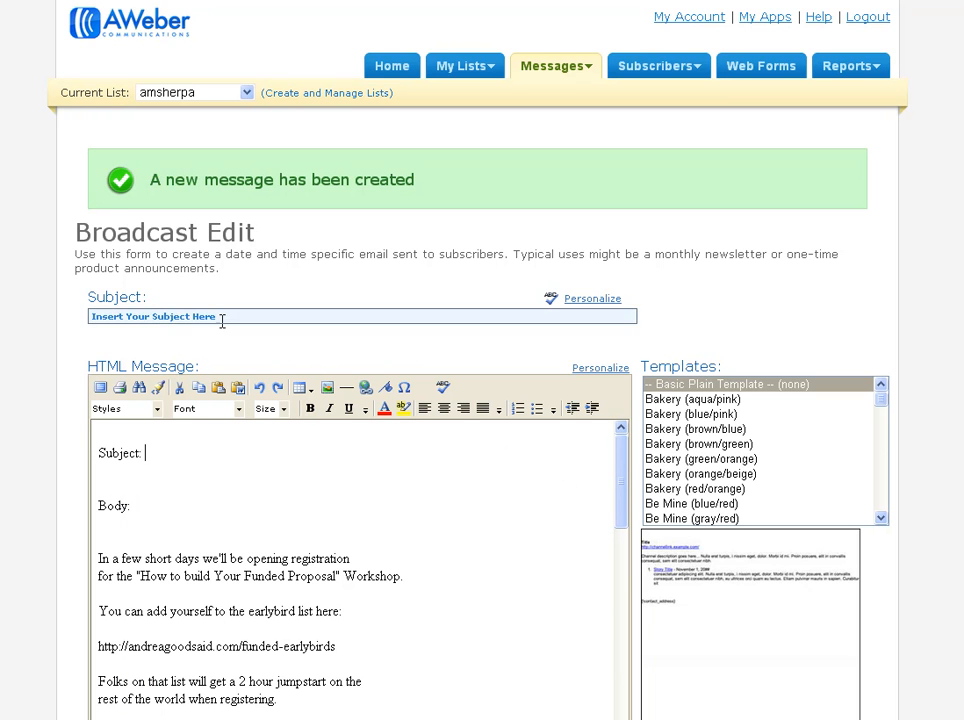
left_click(232, 316)
key("ctrl+v")
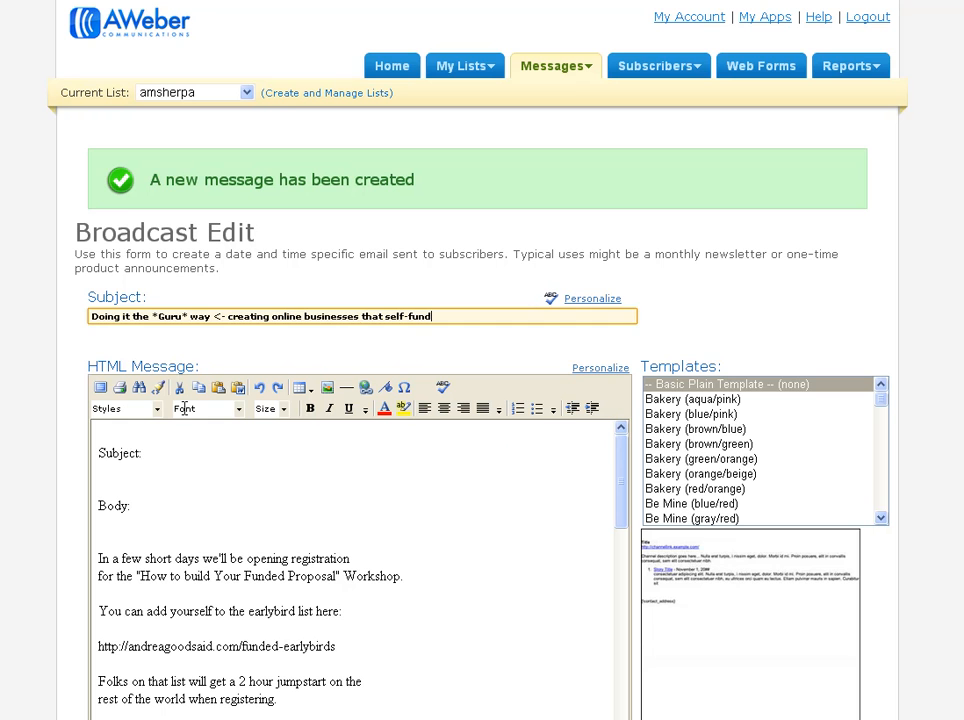
Delete the leftover "Subject:" and "Body:" labels and extra blank lines above the message's opening sentence.
left_click_drag(148, 454, 99, 453)
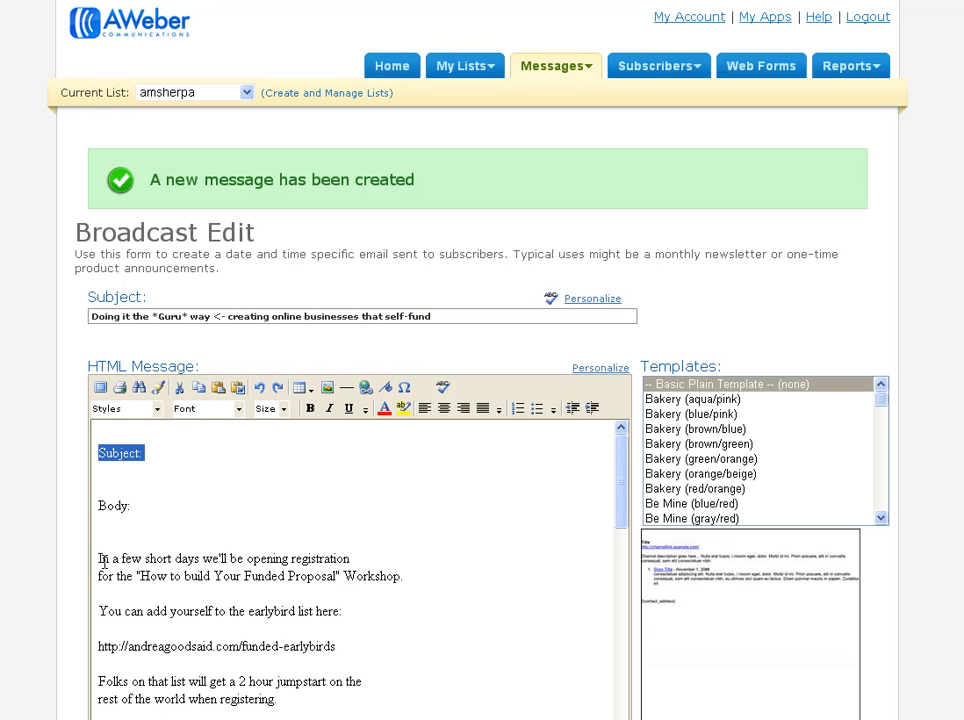
left_click_drag(133, 538, 90, 506)
left_click_drag(92, 449, 96, 435)
key("Delete")
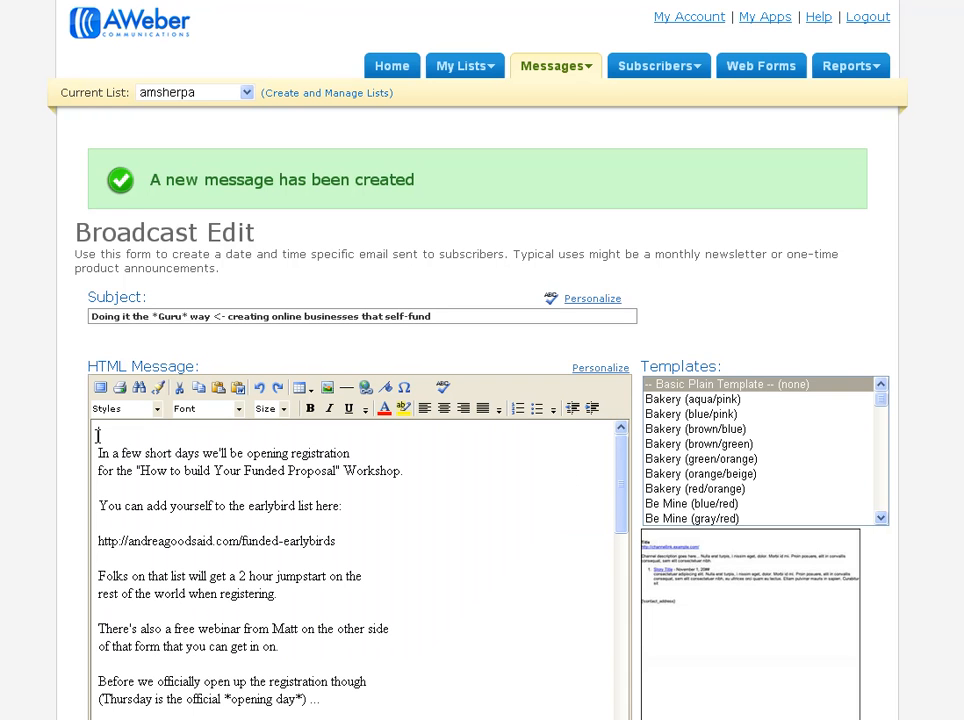
Insert the {!firstname_fix} personalization at the start of the HTML message, followed by a blank line.
left_click(600, 369)
left_click(676, 434)
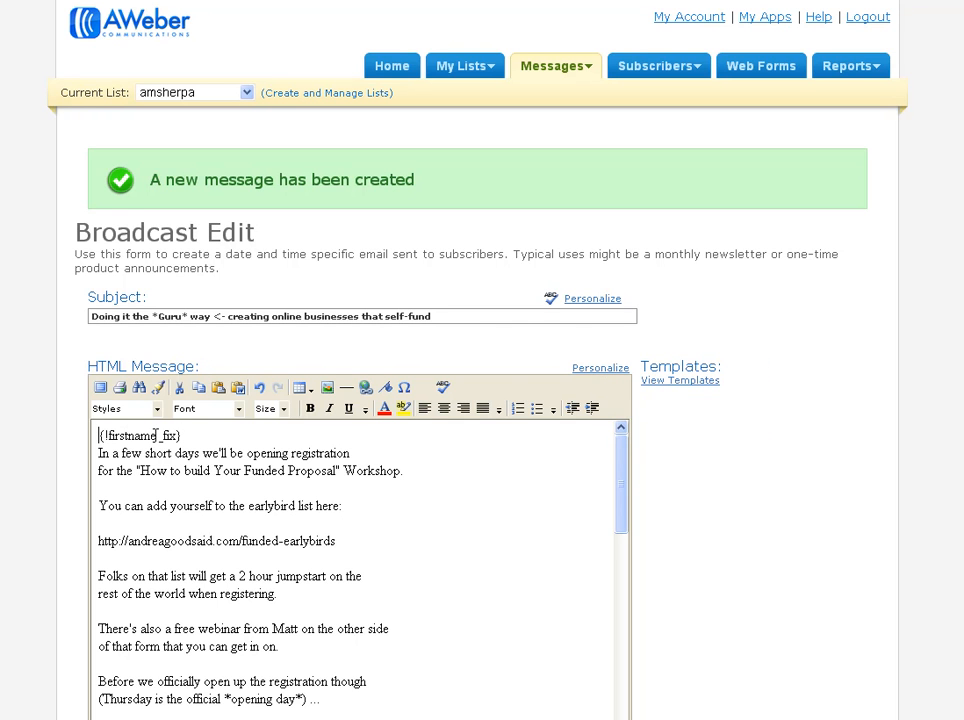
left_click(202, 433)
key("Return")
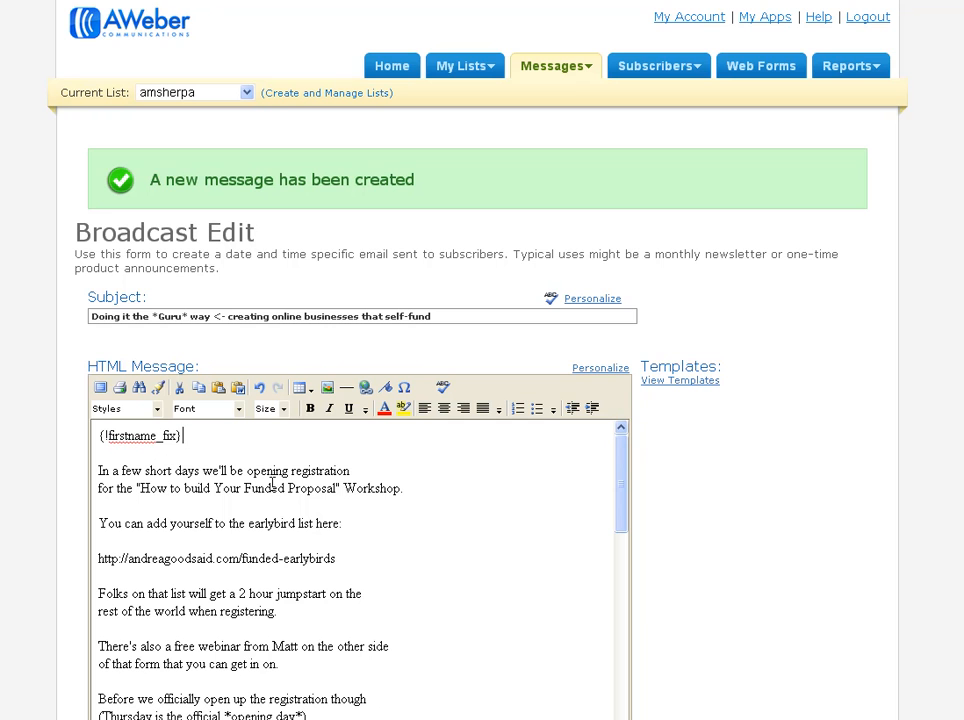
Hyperlink the funded-earlybirds web address under "You can add yourself to the earlybird list here:" to that same URL.
left_click_drag(340, 557, 101, 567)
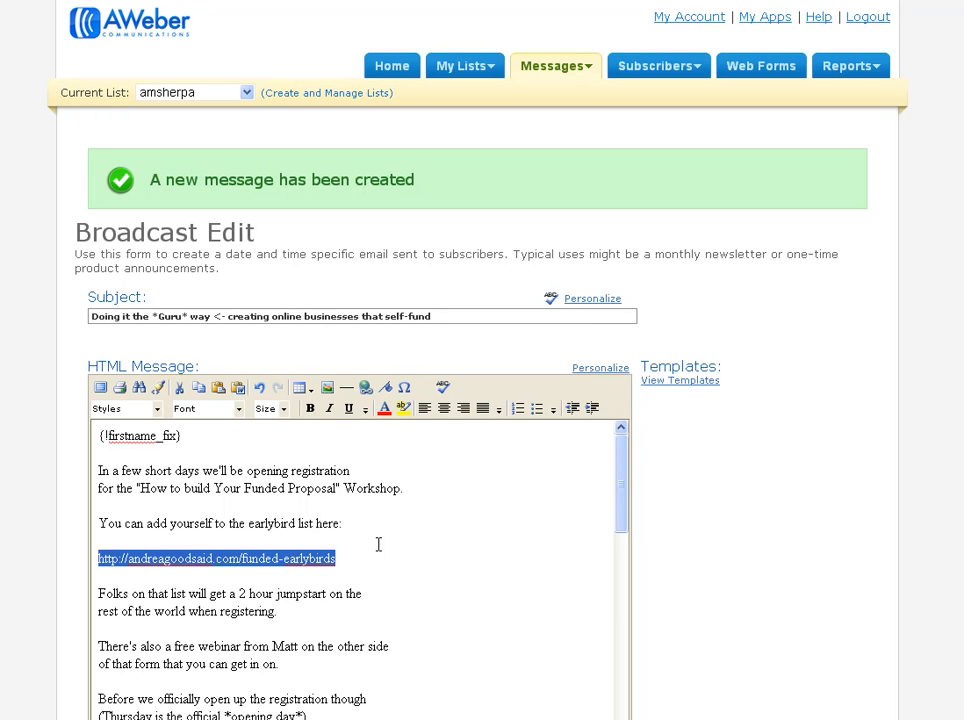
left_click(365, 388)
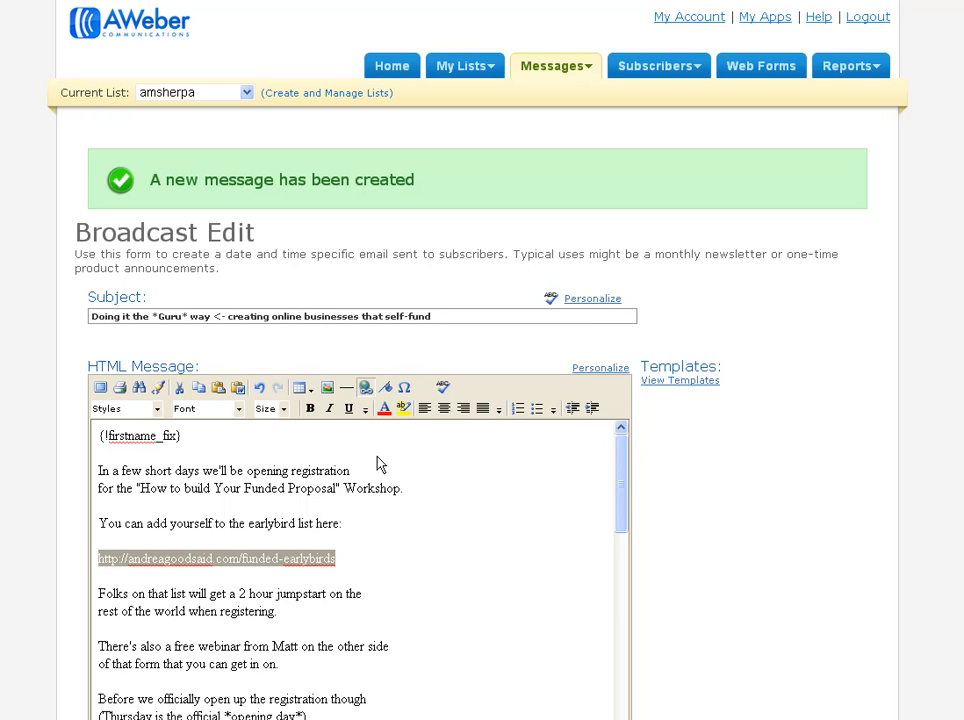
left_click(450, 592)
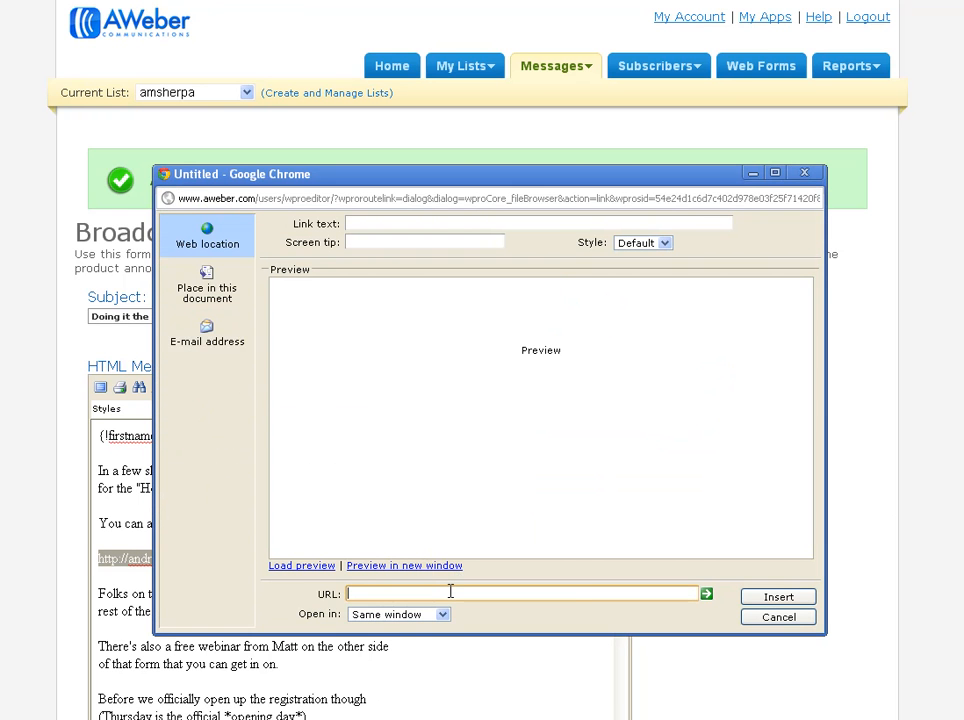
key("ctrl+v")
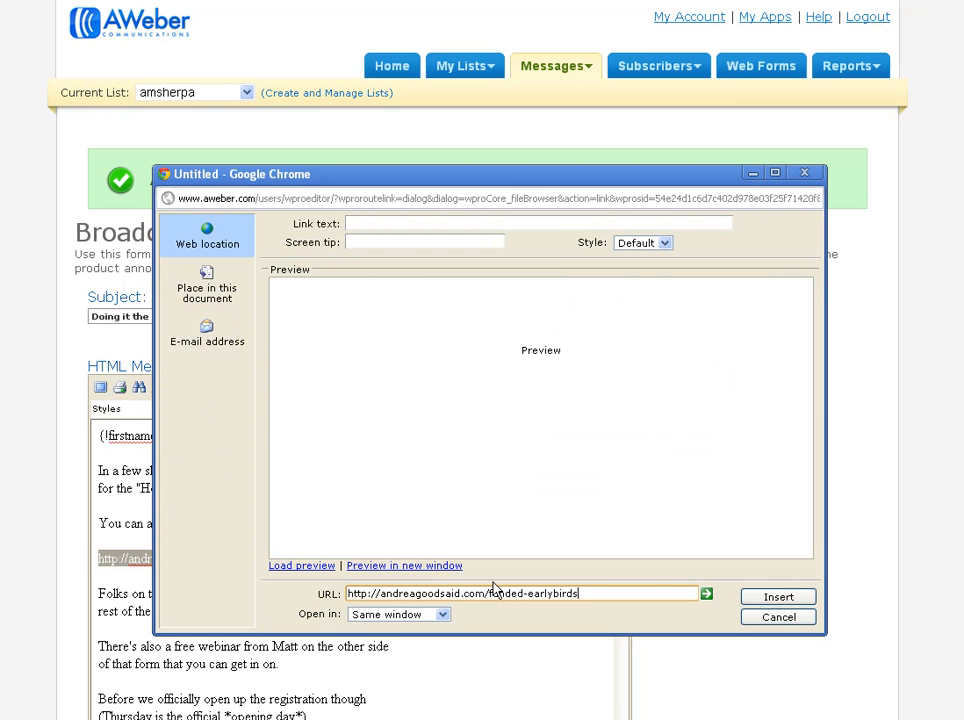
left_click(776, 597)
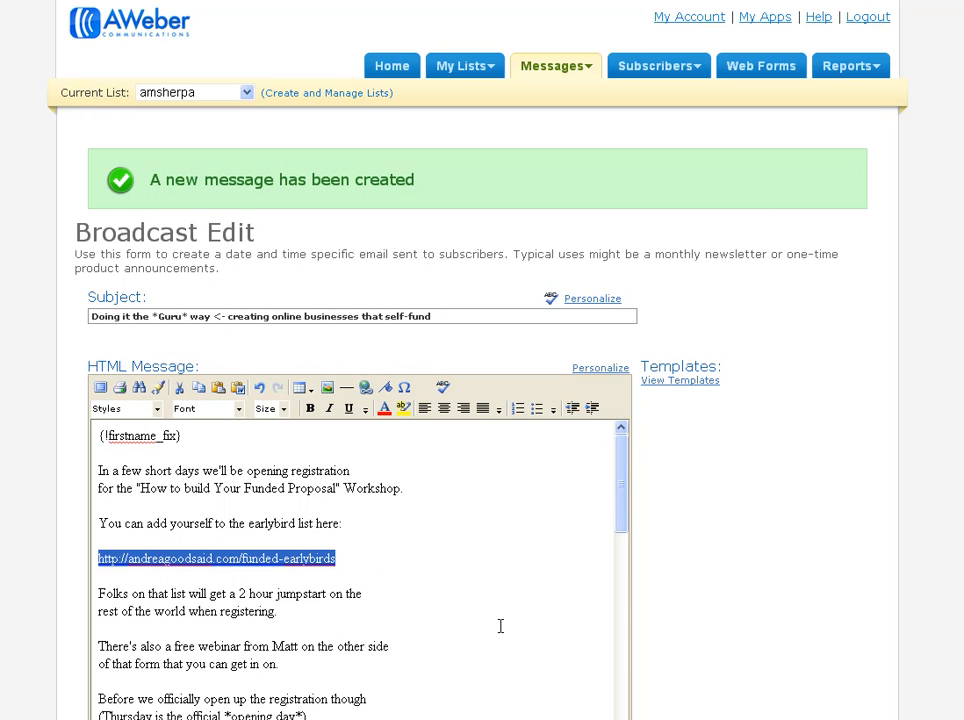
scroll(514, 593, "down", 3)
left_click(514, 593)
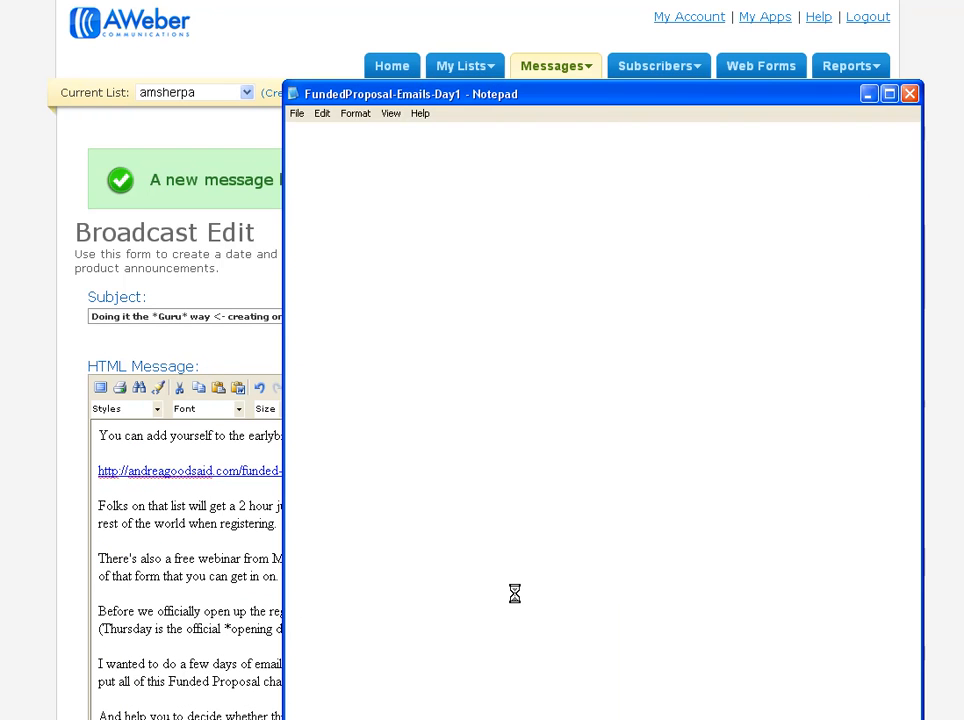
key("ctrl+a")
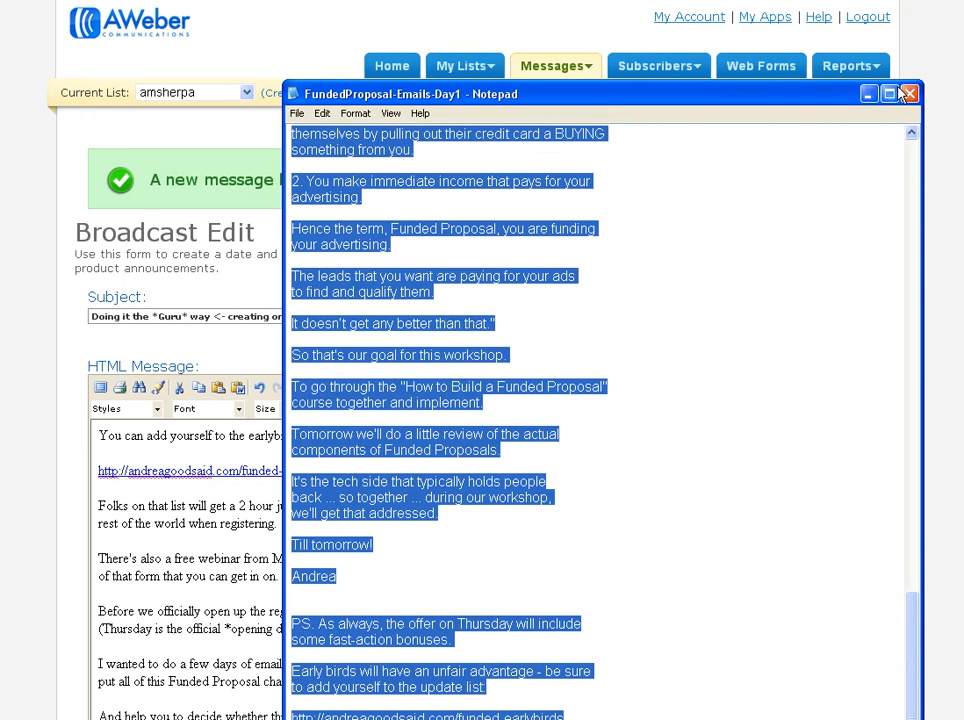
left_click(868, 93)
Set the font of the entire HTML message to Arial.
right_click(520, 564)
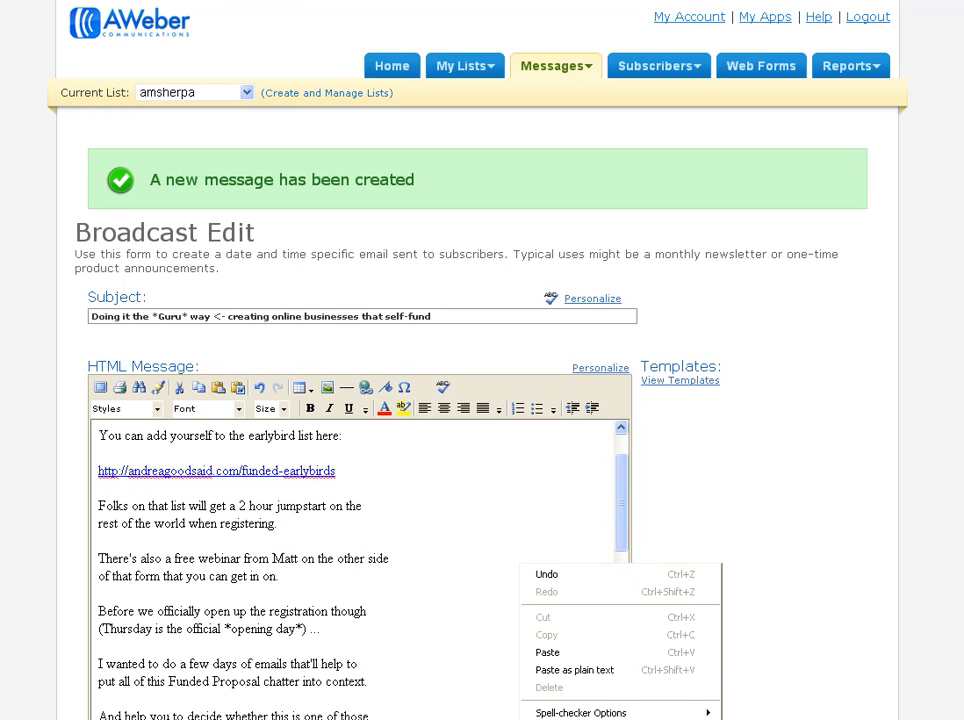
left_click(556, 719)
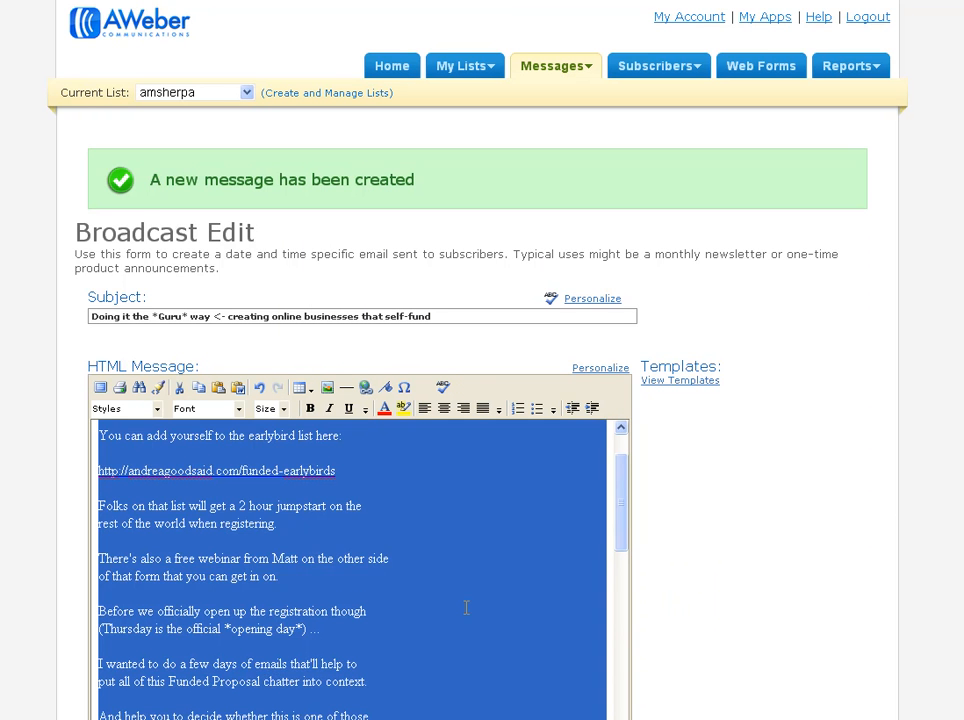
left_click(240, 410)
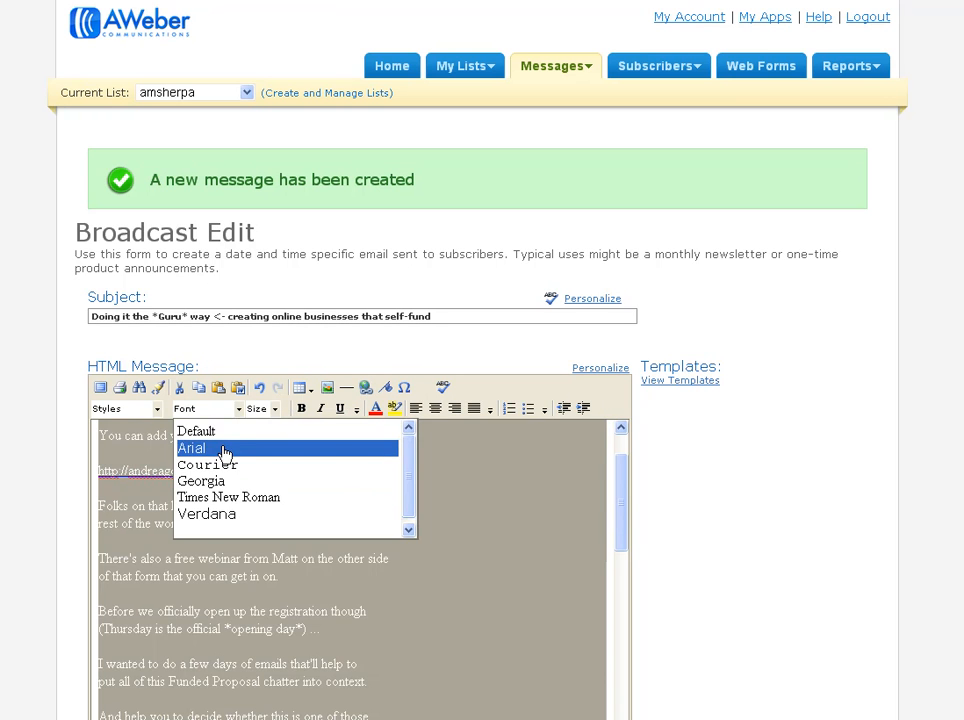
left_click(222, 449)
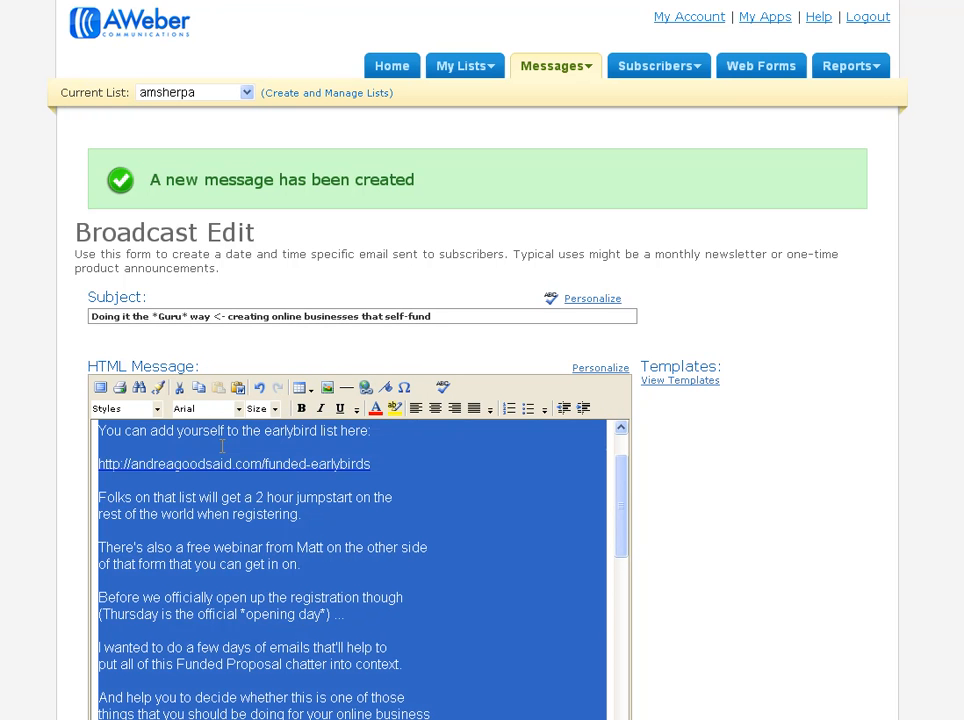
left_click(492, 594)
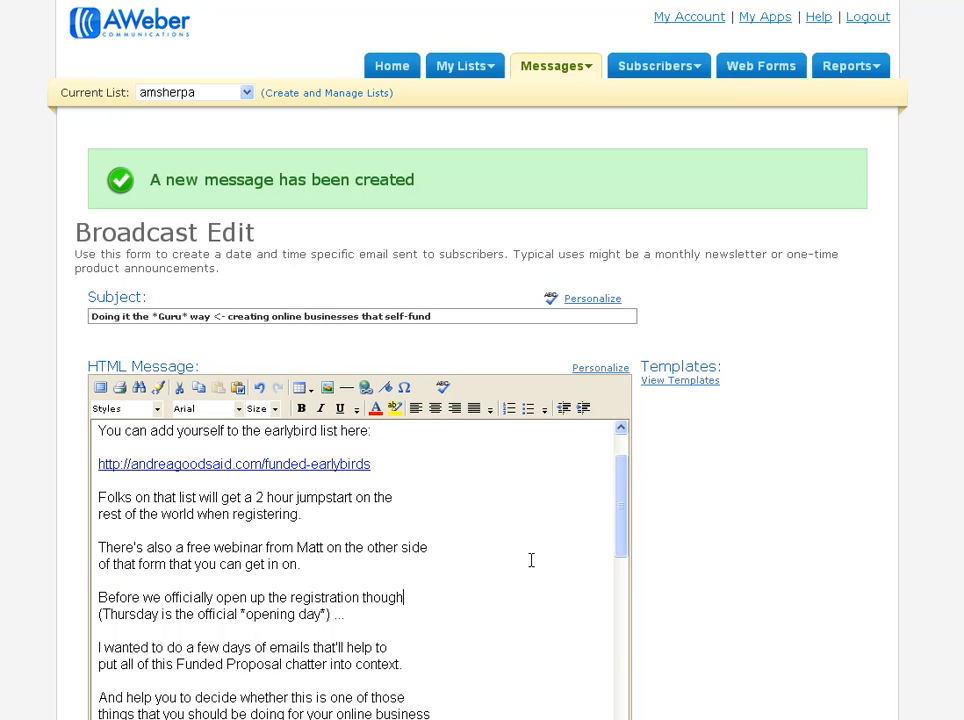
Copy the selected email text from the FundedProposal-Emails-Day1 Notepad file and paste it into the broadcast's Plain Text Message.
scroll(531, 560, "down", 2)
scroll(755, 540, "down", 6)
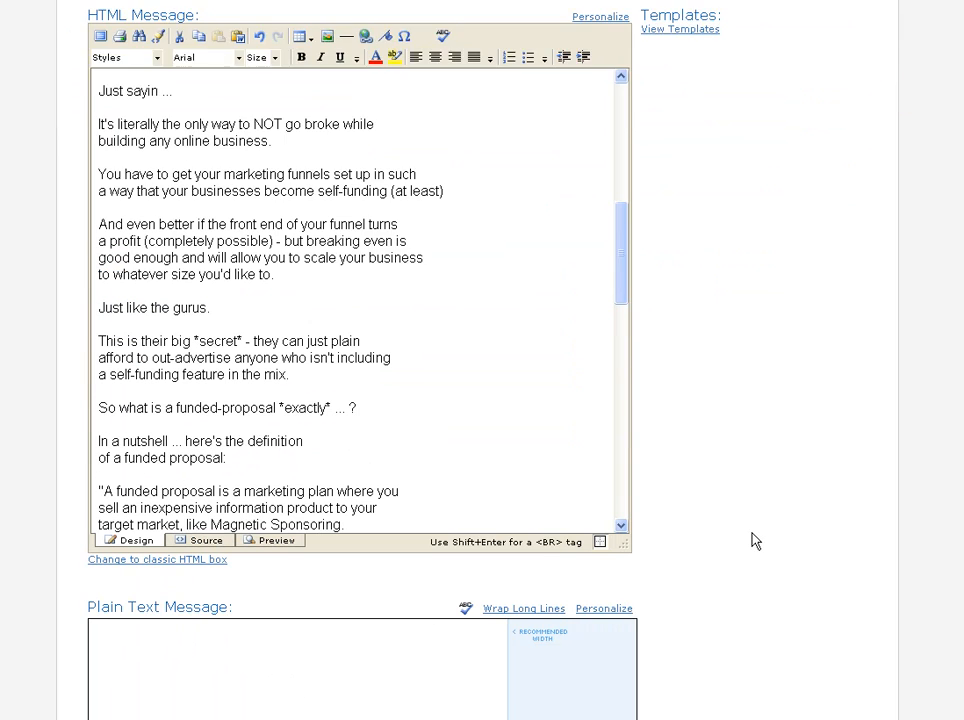
left_click(129, 458)
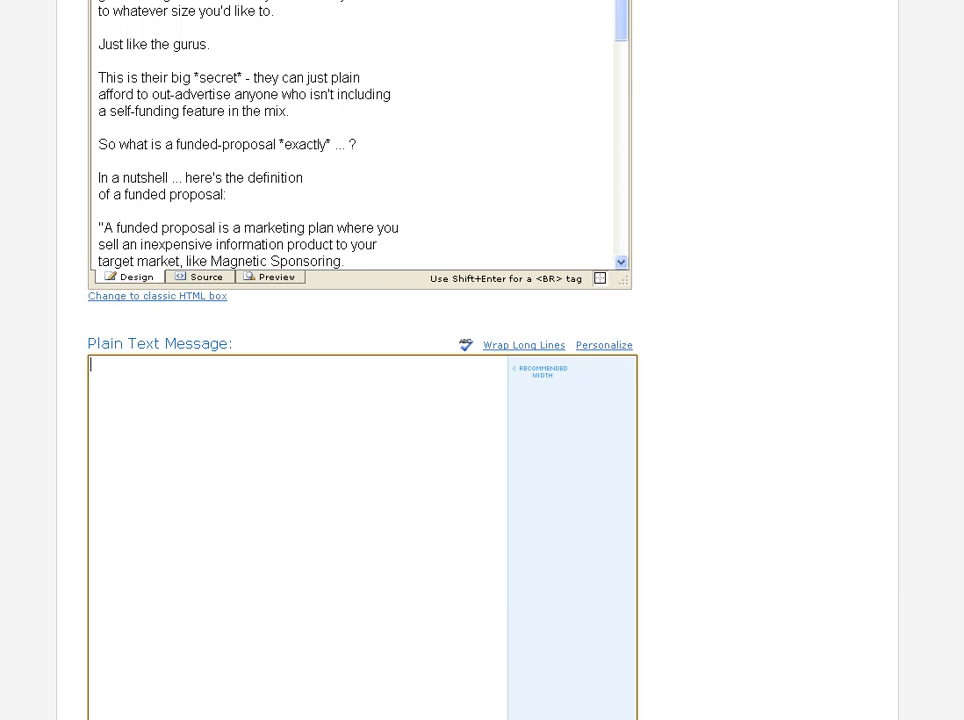
key("alt+Tab")
right_click(549, 556)
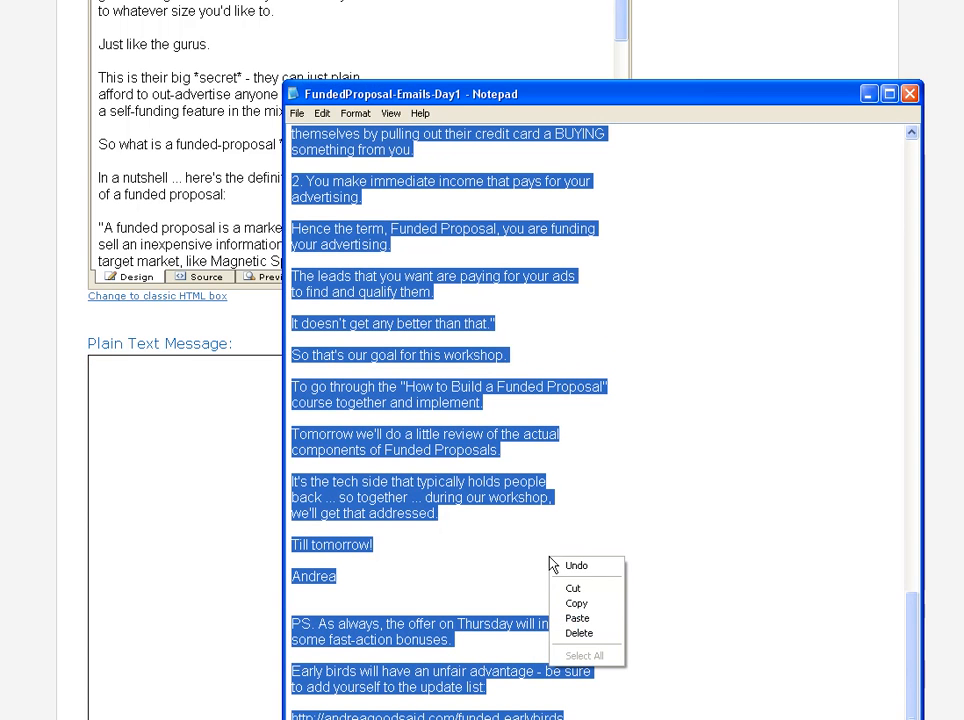
left_click(580, 604)
left_click(166, 474)
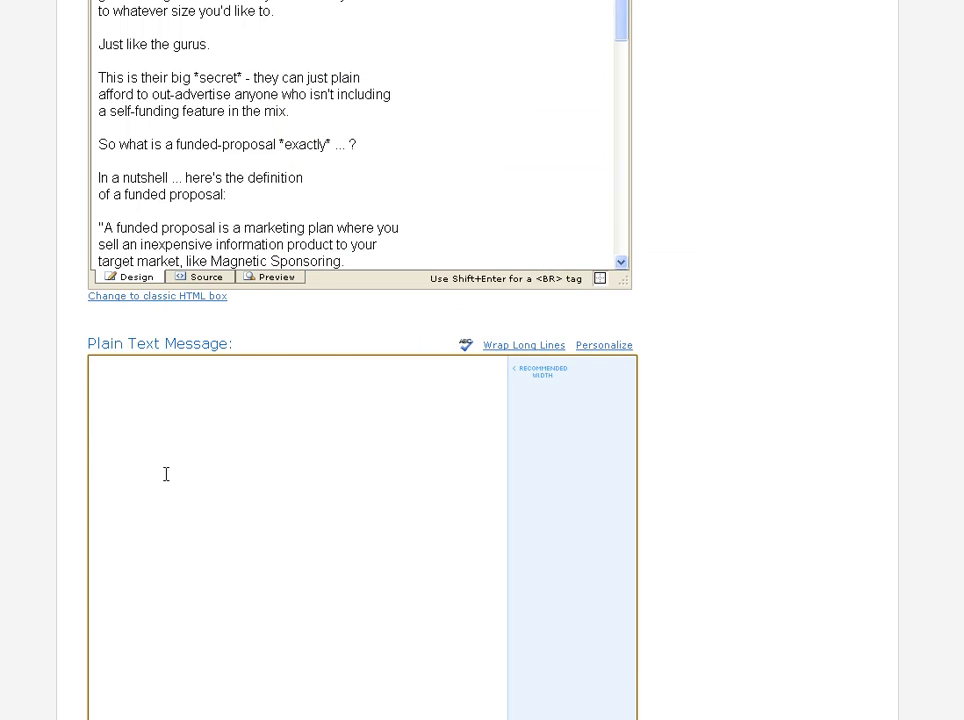
key("ctrl+v")
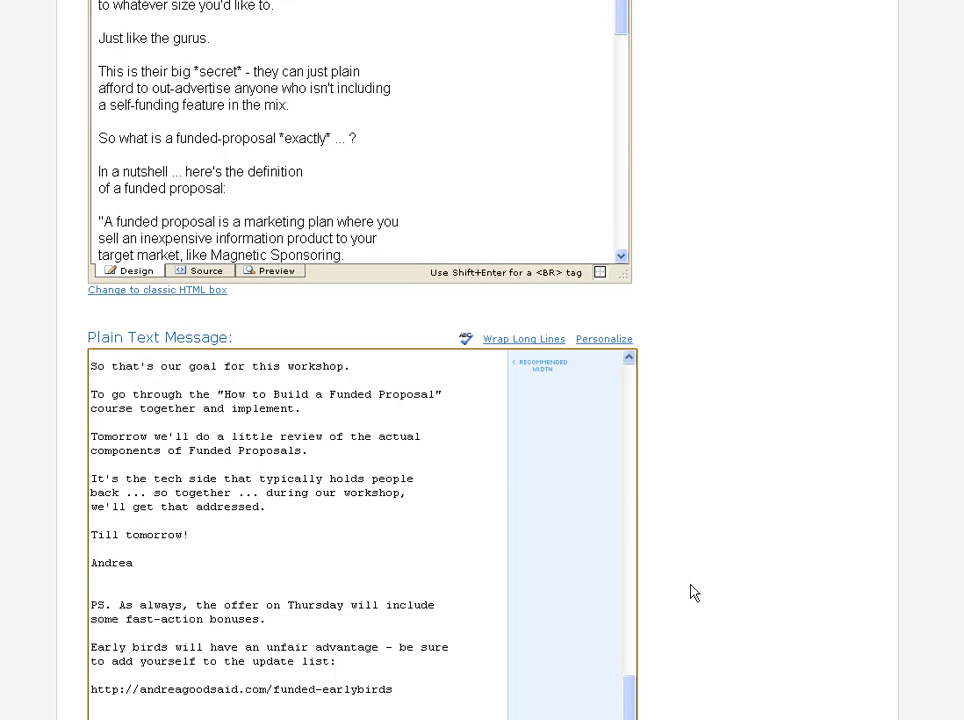
Enable including or excluding other lists and mark all of the listed lists as included in the broadcast.
scroll(686, 605, "down", 5)
scroll(129, 467, "down", 1)
left_click(97, 431)
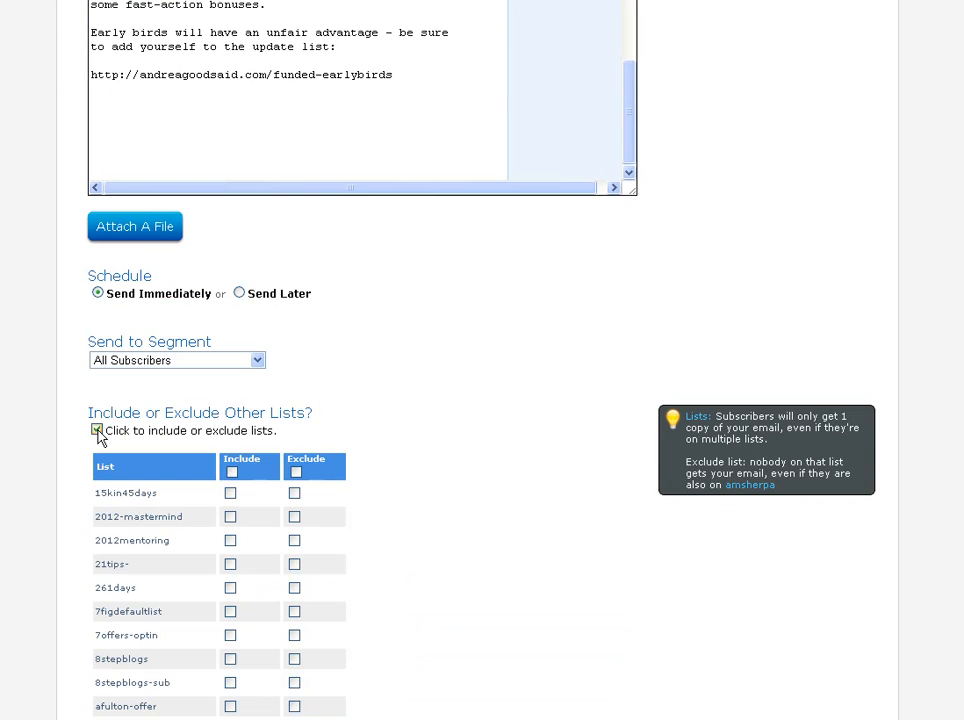
left_click(231, 471)
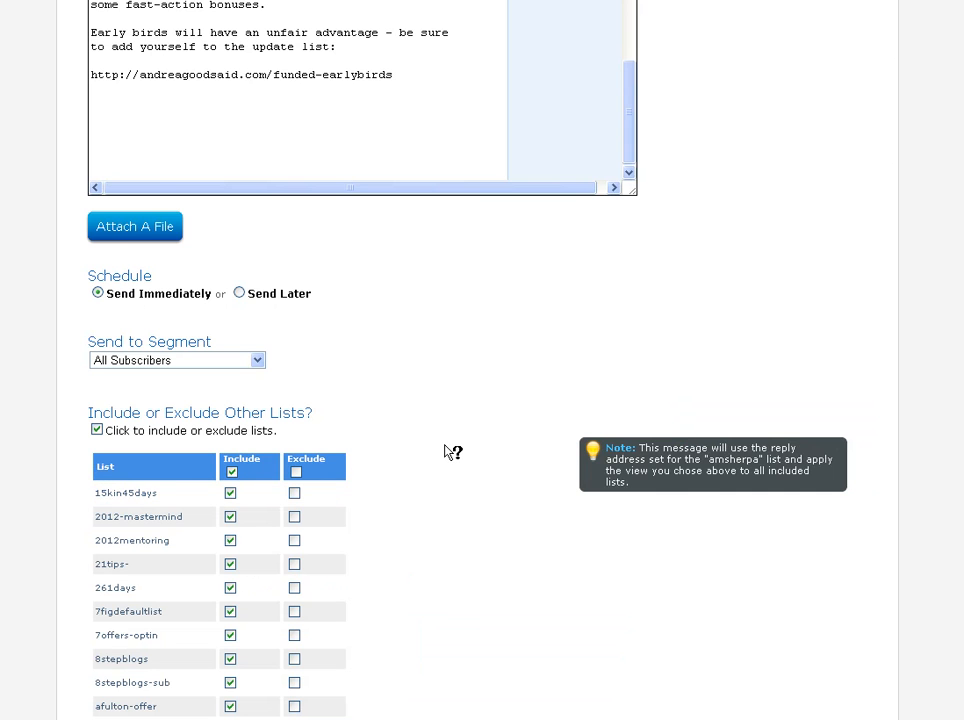
Set the broadcast's Facebook sharing to post to the page bearing only the sender's own name.
scroll(446, 452, "down", 15)
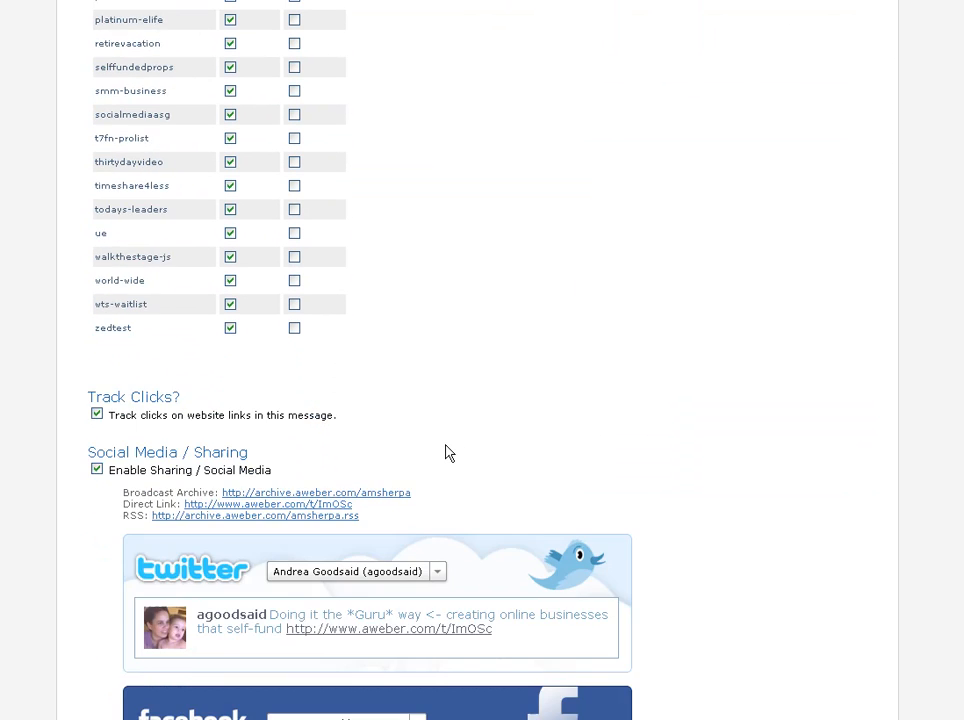
scroll(449, 453, "down", 3)
scroll(490, 516, "down", 3)
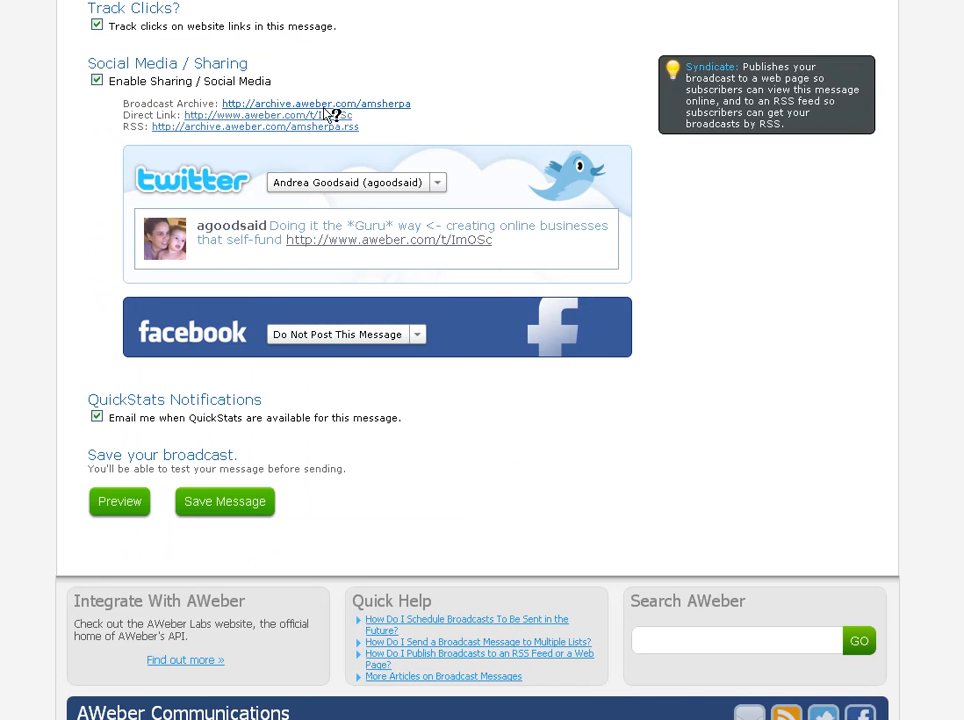
left_click(418, 341)
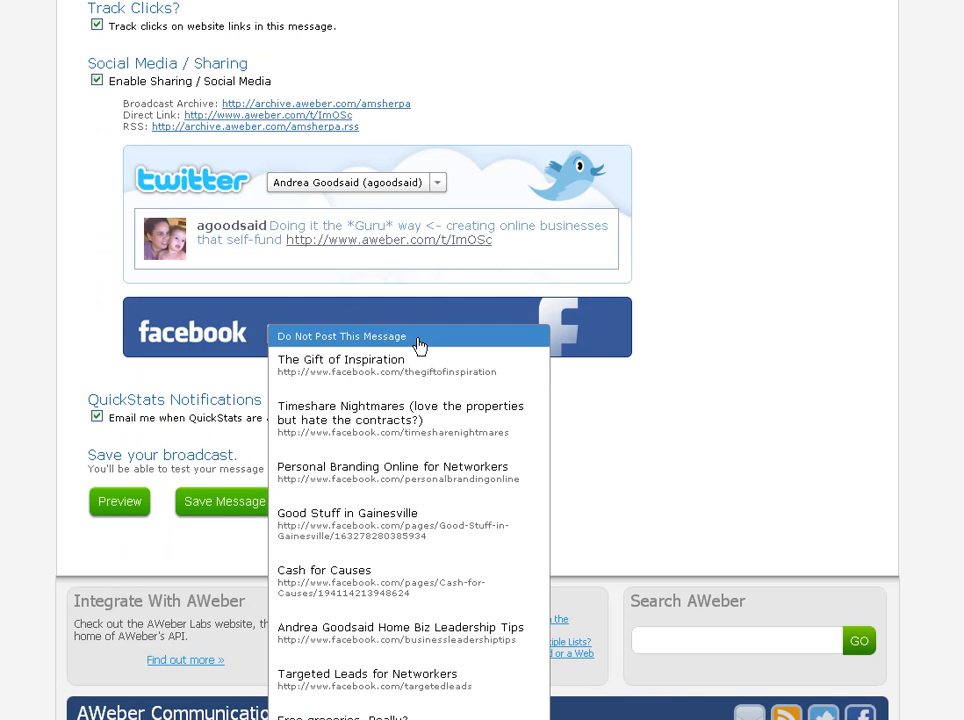
scroll(409, 467, "down", 2)
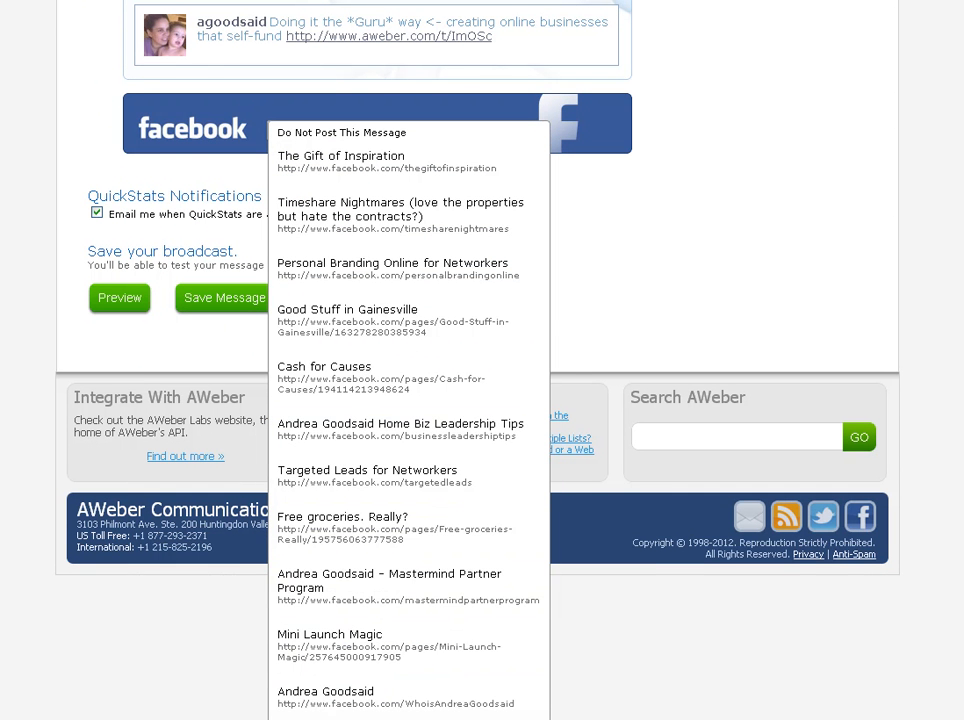
left_click(394, 697)
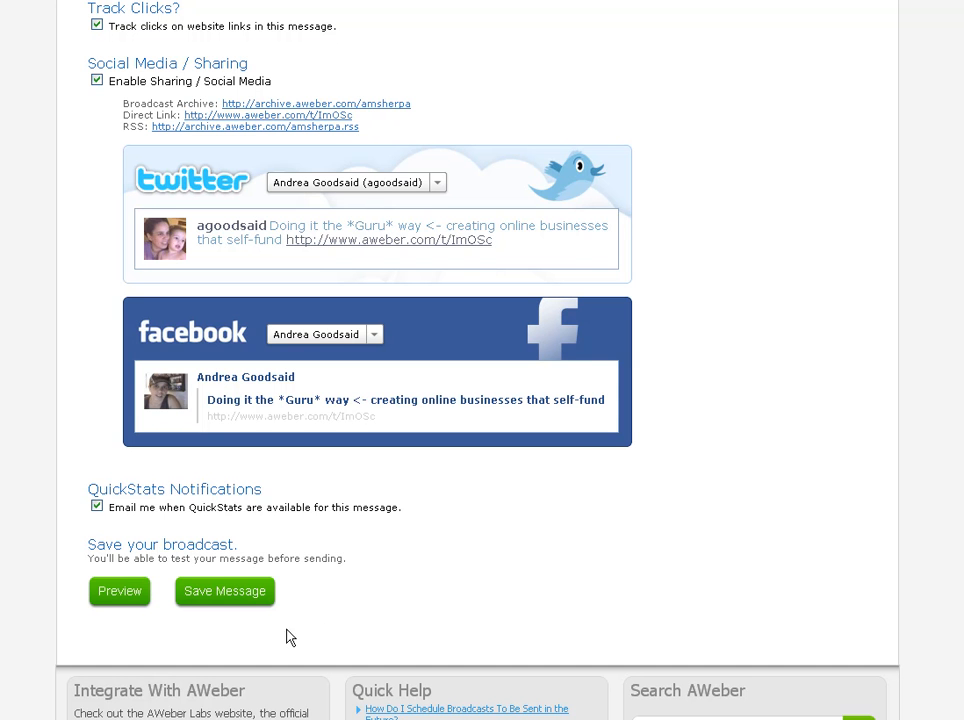
Save the broadcast message, choosing to ignore the invalid links.
left_click(247, 600)
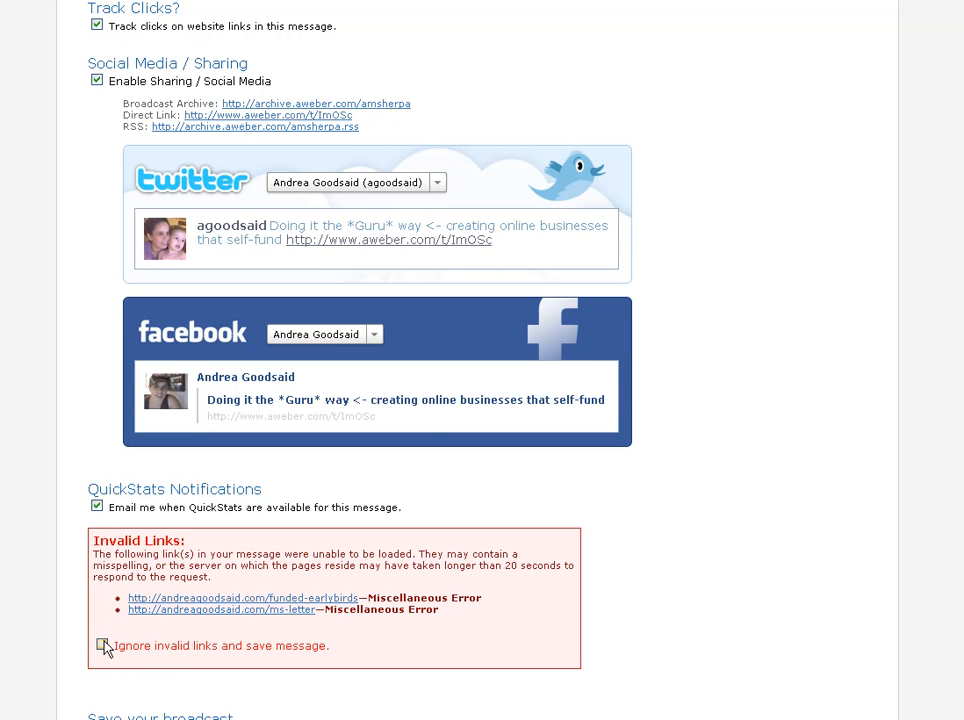
scroll(398, 645, "down", 3)
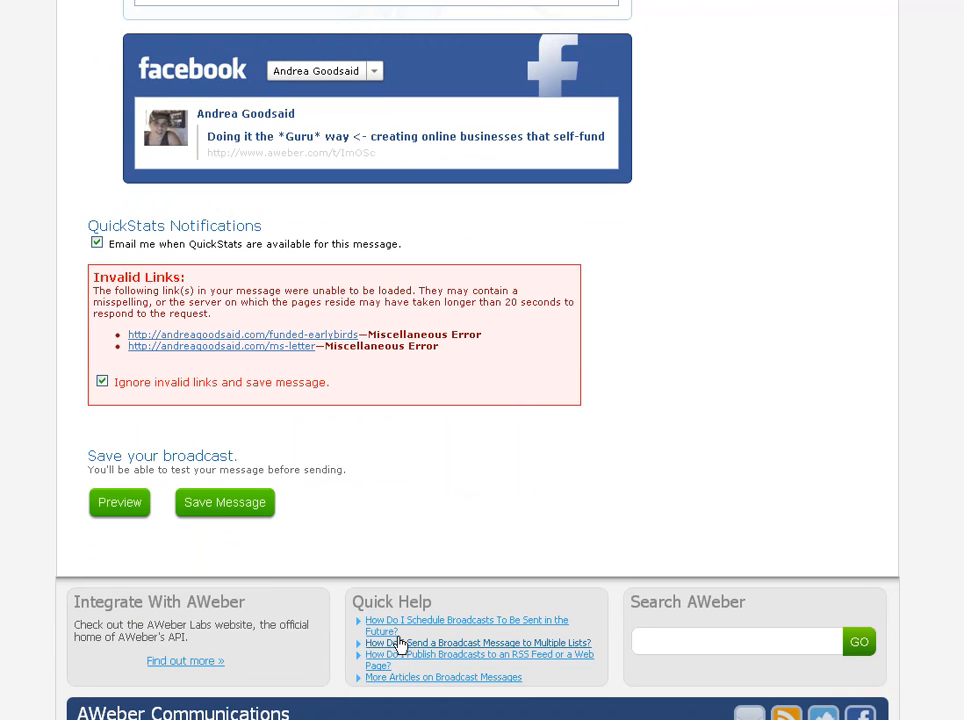
left_click(237, 510)
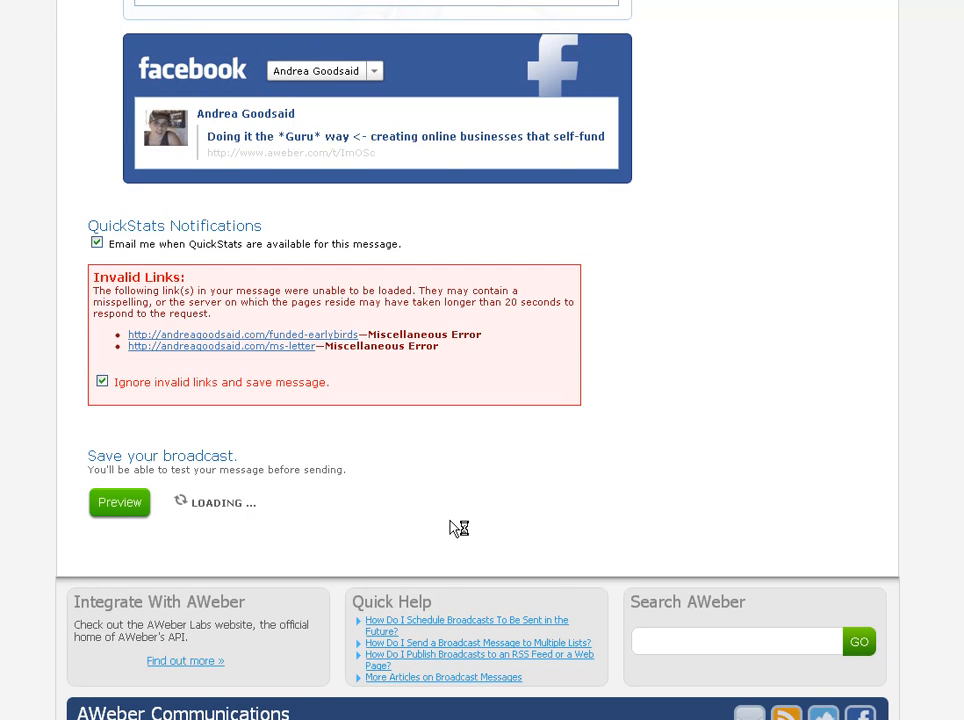